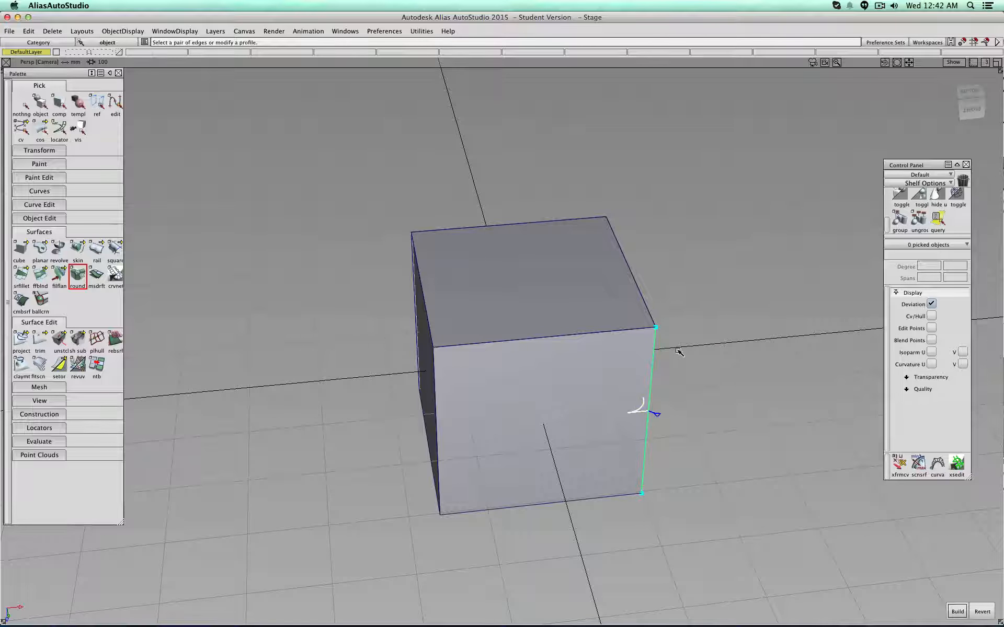
- Round the cube's four top edges and four vertical edges, and build the rounded surfaces
{"action": "left_click", "coordinate": [634, 331]}
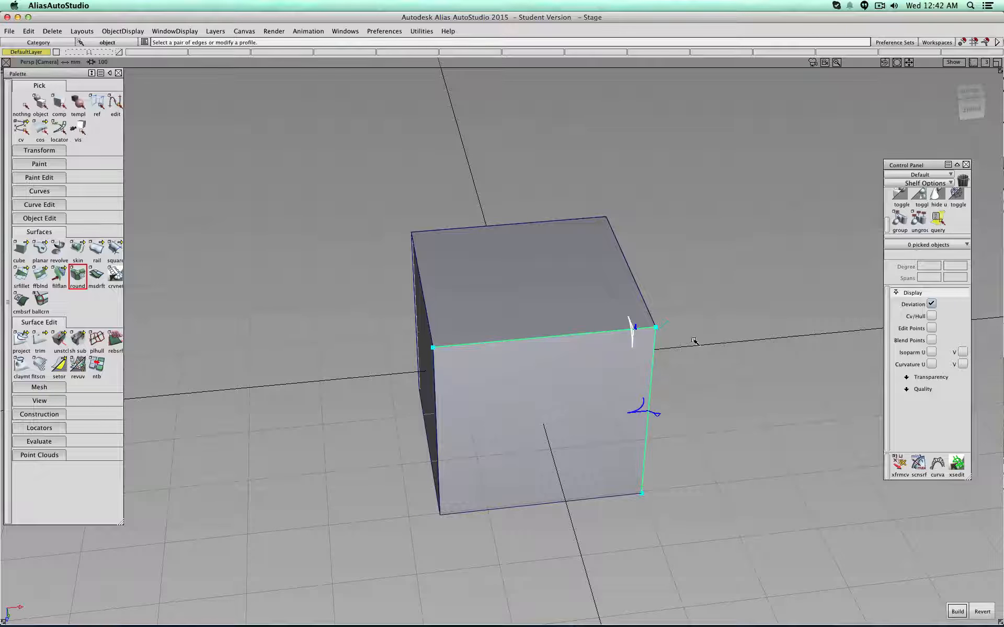
{"action": "left_click_drag", "start_coordinate": [699, 334], "coordinate": [882, 369], "text": "alt+shift"}
{"action": "left_click_drag", "start_coordinate": [483, 385], "coordinate": [596, 385], "text": "alt+shift"}
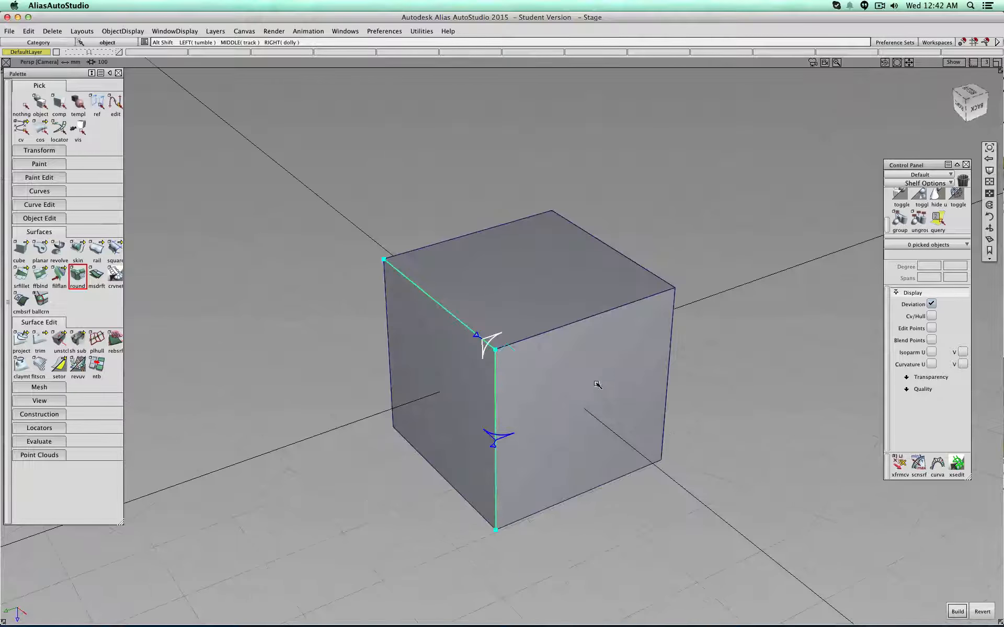
{"action": "left_click", "coordinate": [529, 340]}
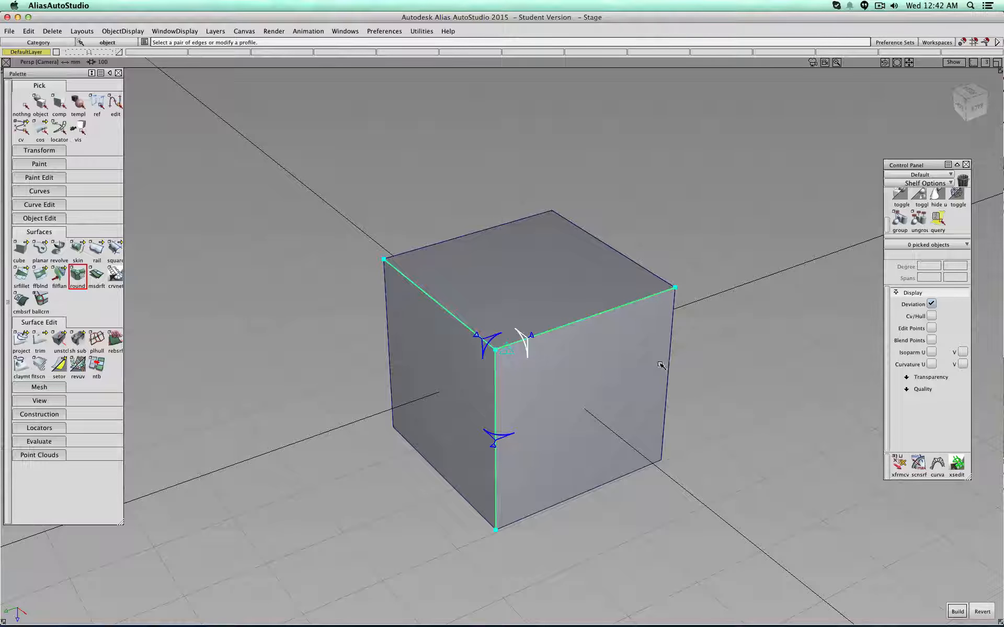
{"action": "left_click", "coordinate": [673, 328]}
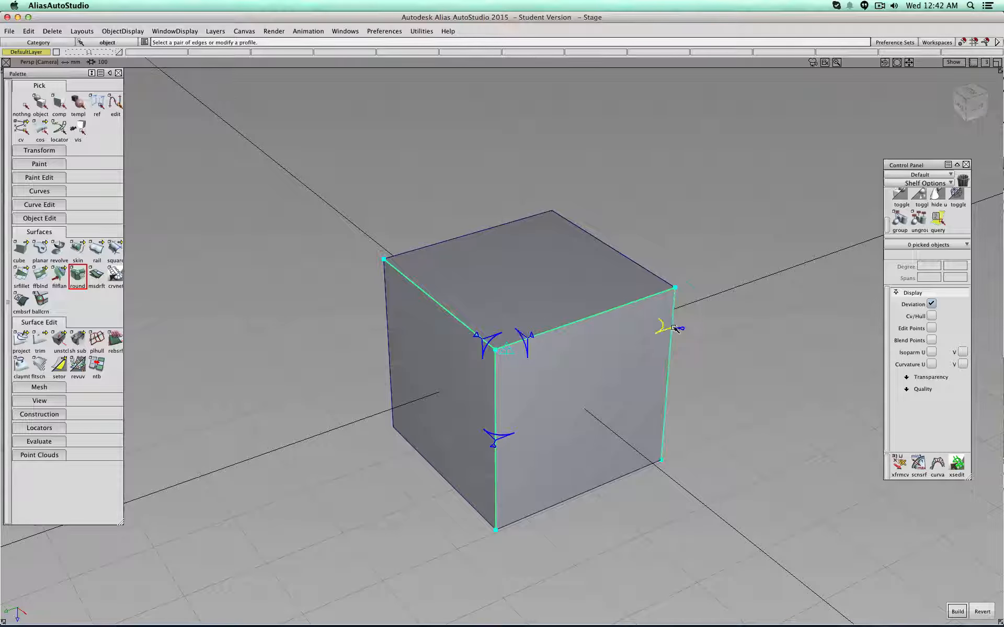
{"action": "left_click", "coordinate": [659, 278]}
{"action": "left_click_drag", "start_coordinate": [662, 285], "coordinate": [722, 354], "text": "alt+shift"}
{"action": "left_click", "coordinate": [662, 314]}
{"action": "left_click", "coordinate": [648, 257]}
{"action": "mouse_move", "coordinate": [616, 347]}
{"action": "left_mouse_down", "text": "alt+shift"}
{"action": "mouse_move", "coordinate": [624, 337]}
{"action": "mouse_move", "coordinate": [672, 370]}
{"action": "mouse_move", "coordinate": [695, 329]}
{"action": "left_mouse_up", "text": "alt+shift"}
{"action": "left_click", "coordinate": [674, 315]}
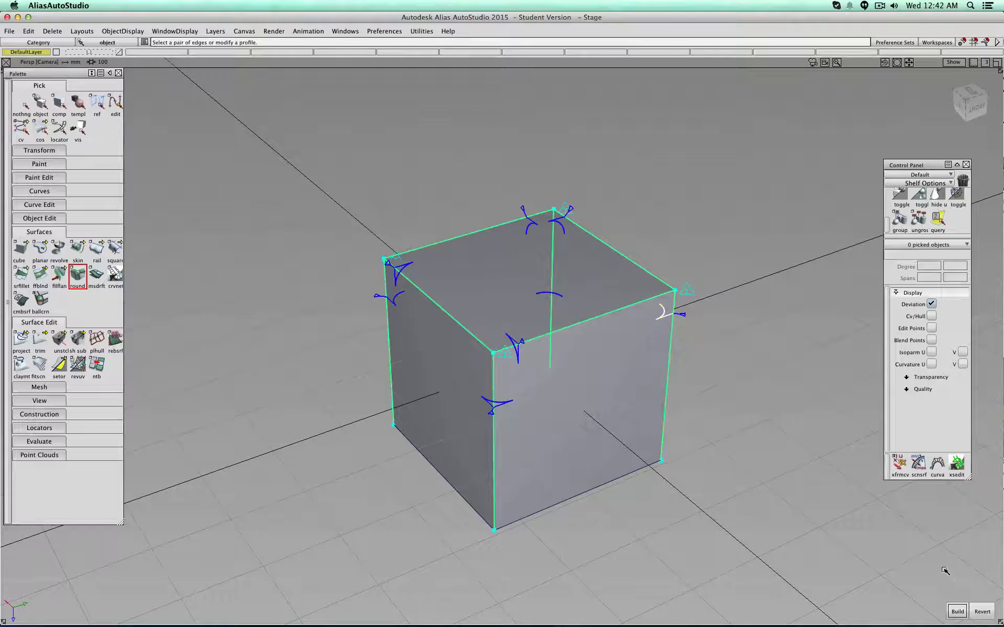
{"action": "left_click", "coordinate": [956, 611]}
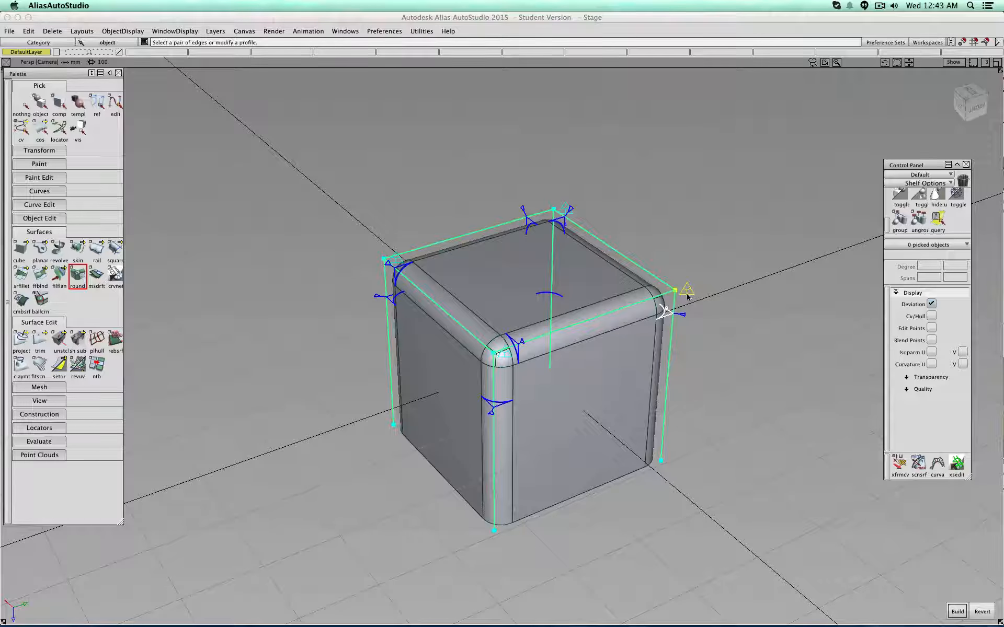
- Switch one top corner of the cube to the hexagon-marked corner type and rebuild the rounds
{"action": "left_click_drag", "start_coordinate": [630, 333], "coordinate": [777, 341], "text": "shift+super"}
{"action": "right_click_drag", "start_coordinate": [777, 340], "coordinate": [662, 364], "text": "shift+super"}
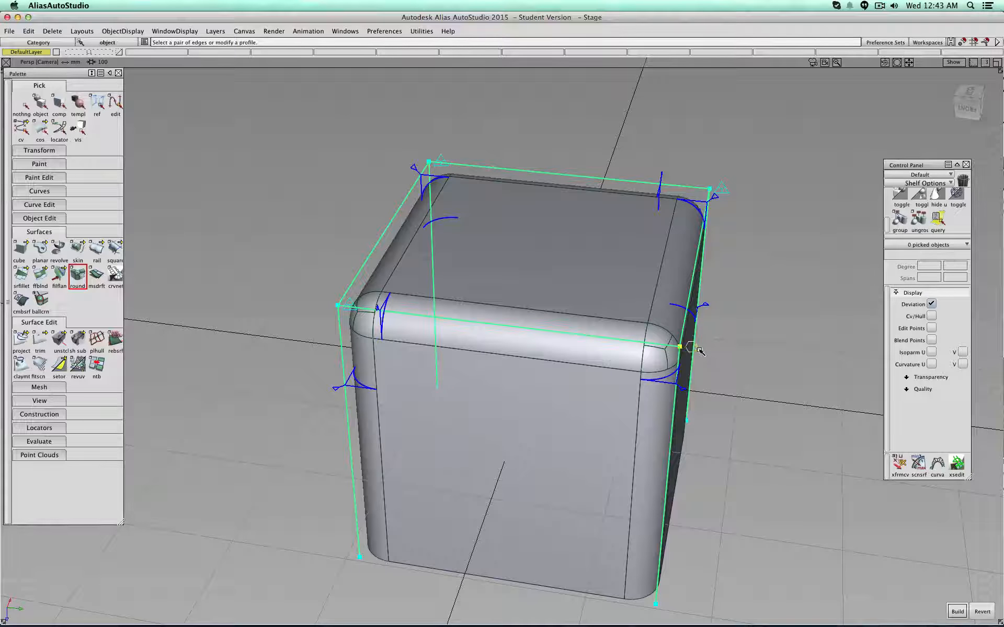
{"action": "left_click", "coordinate": [957, 612]}
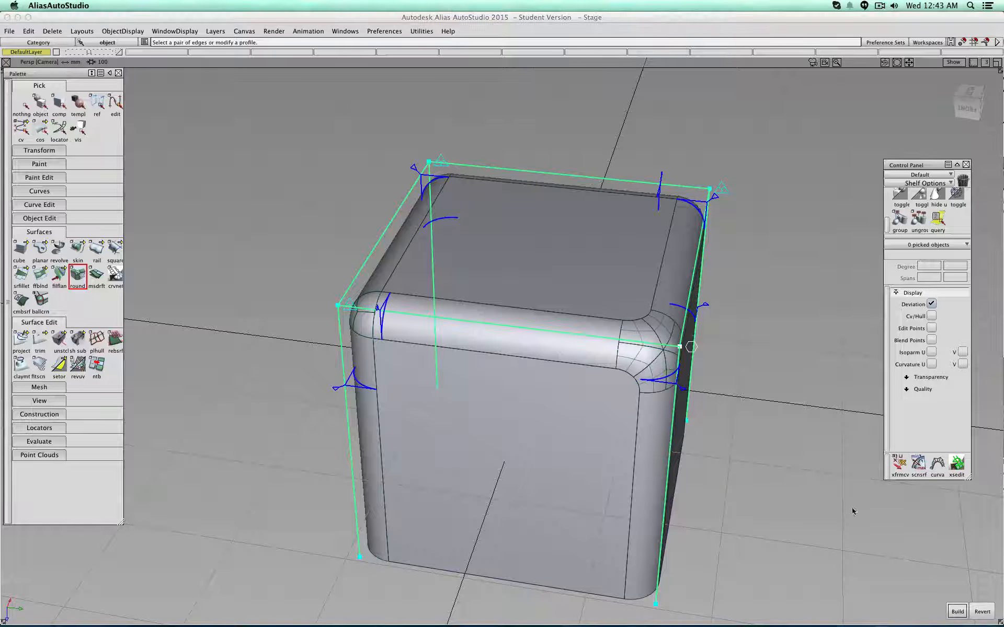
- Cycle the same top corner through the remaining corner types, rebuilding the rounds for each one
{"action": "left_click_drag", "start_coordinate": [735, 459], "coordinate": [646, 382], "text": "alt+shift"}
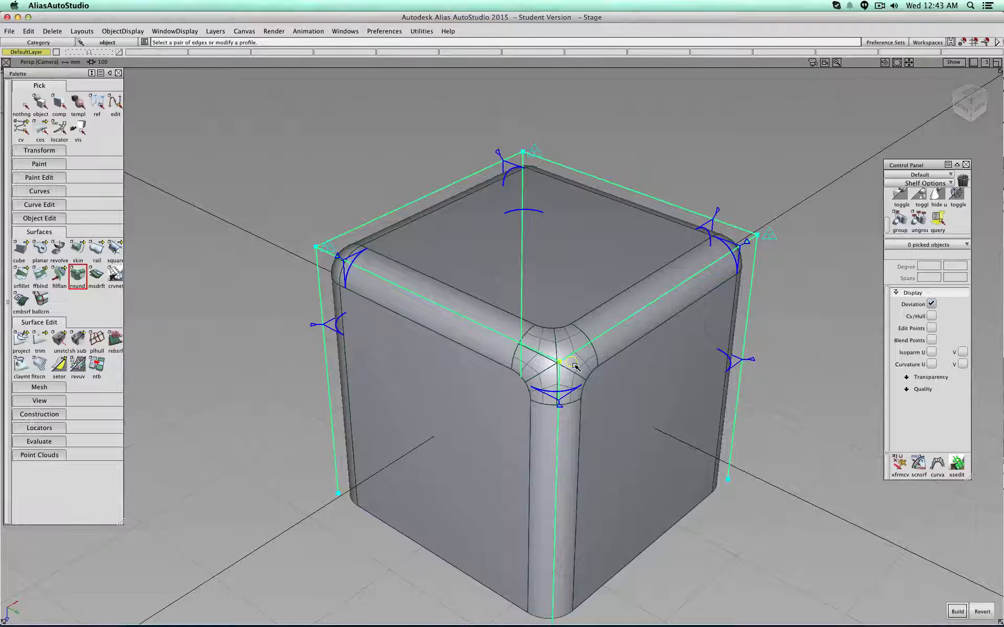
{"action": "left_click", "coordinate": [957, 610]}
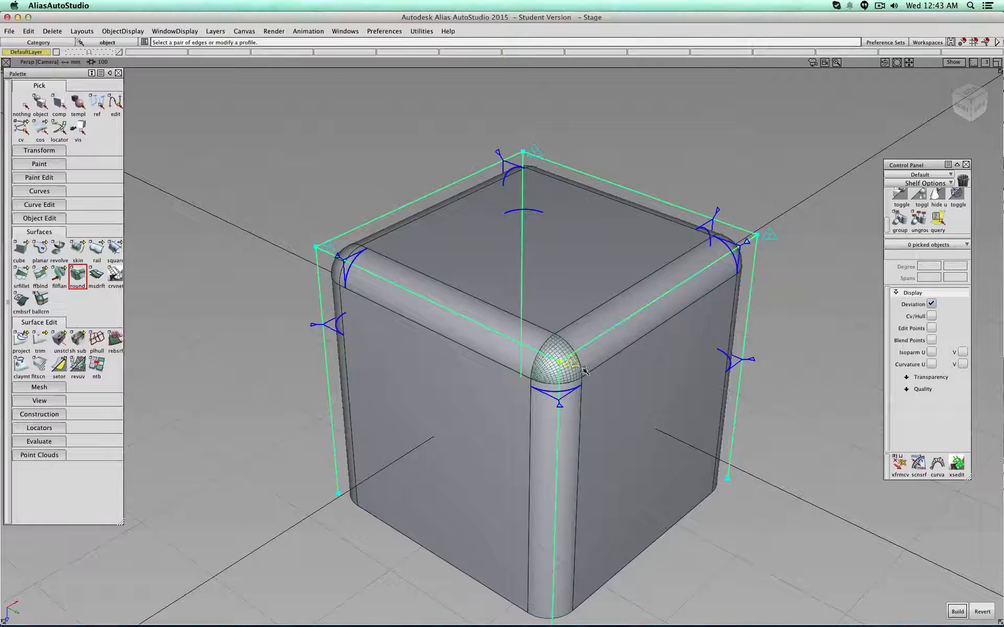
{"action": "left_click", "coordinate": [952, 616]}
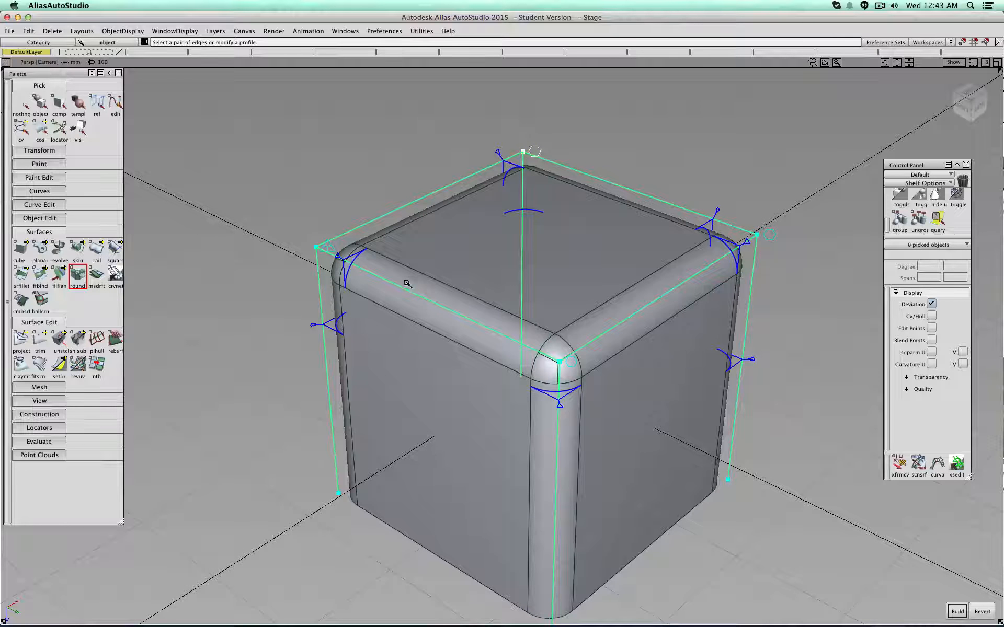
- Rebuild the rounds with all four top corners set to the hexagon-marked corner type and inspect them
{"action": "left_click", "coordinate": [957, 611]}
{"action": "left_click_drag", "start_coordinate": [629, 408], "coordinate": [220, 406], "text": "alt+shift"}
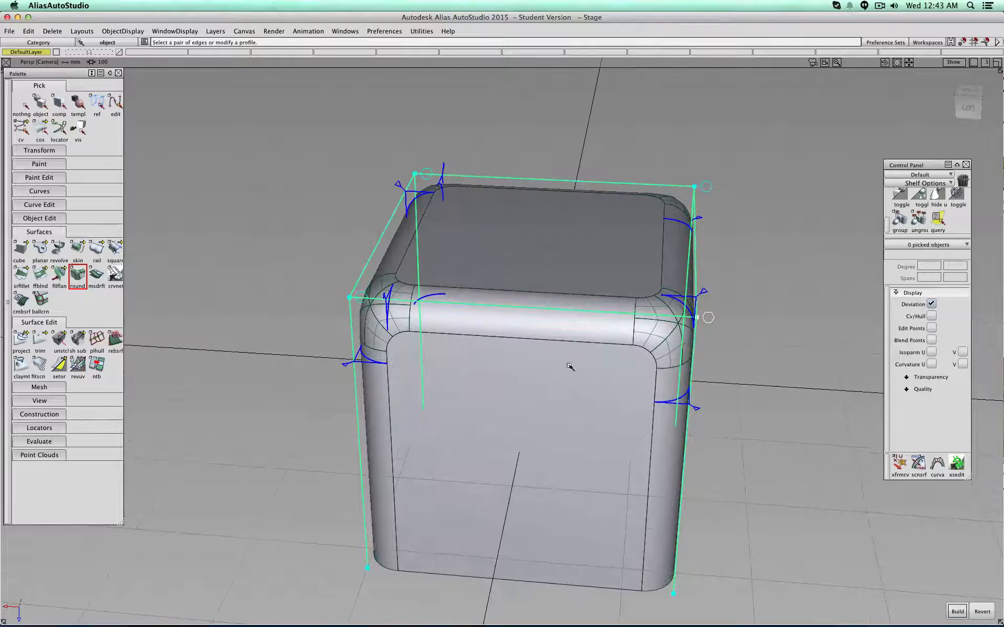
{"action": "left_click_drag", "start_coordinate": [570, 366], "coordinate": [268, 331], "text": "alt+shift"}
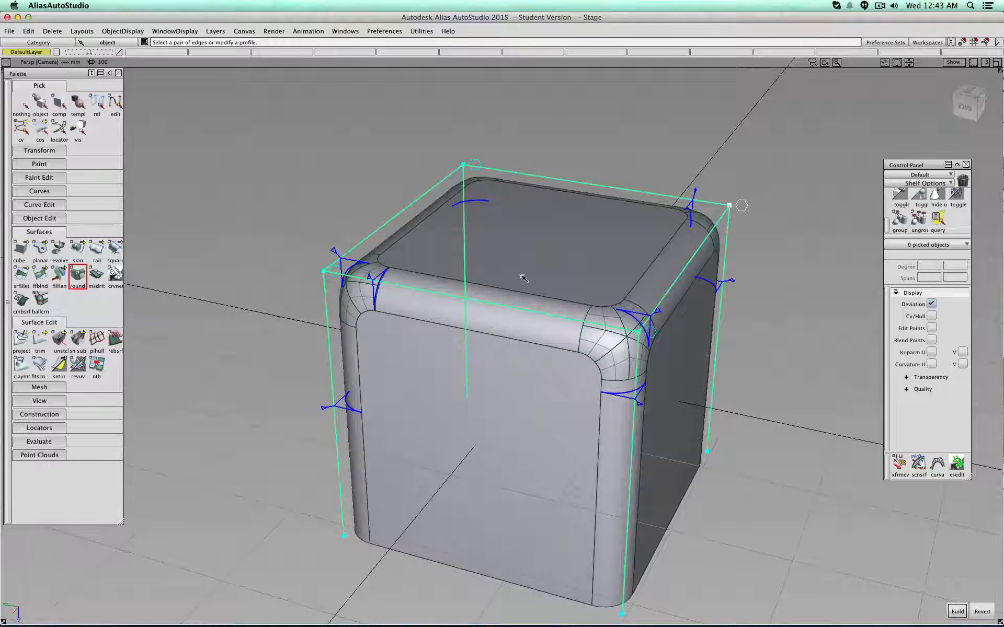
- Reduce the radius of the four top-edge rounds and rebuild the surfaces
{"action": "left_click", "coordinate": [628, 316]}
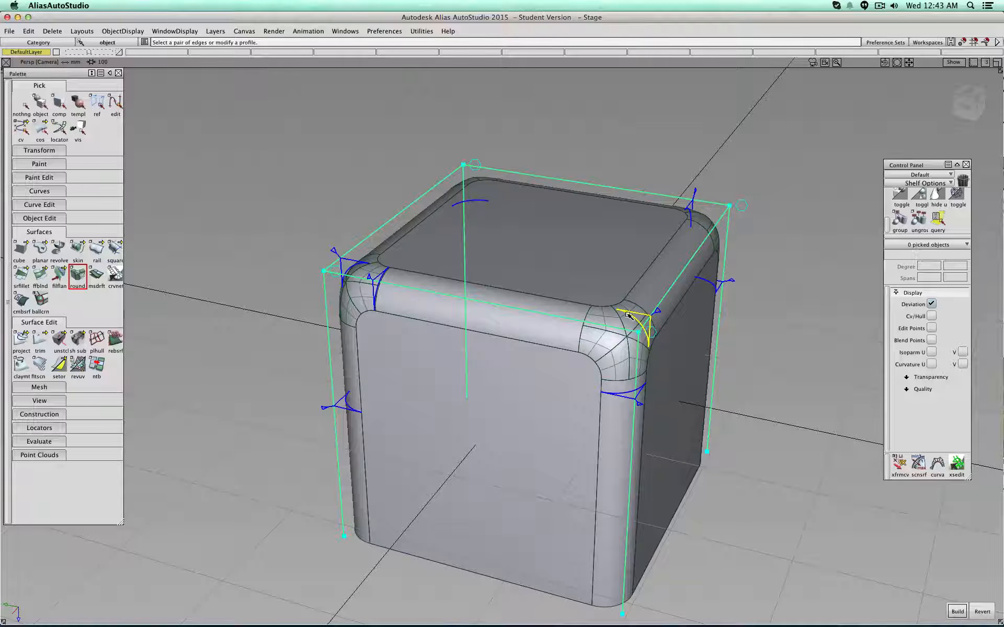
{"action": "left_click_drag", "start_coordinate": [628, 315], "coordinate": [611, 319]}
{"action": "left_click", "coordinate": [683, 210]}
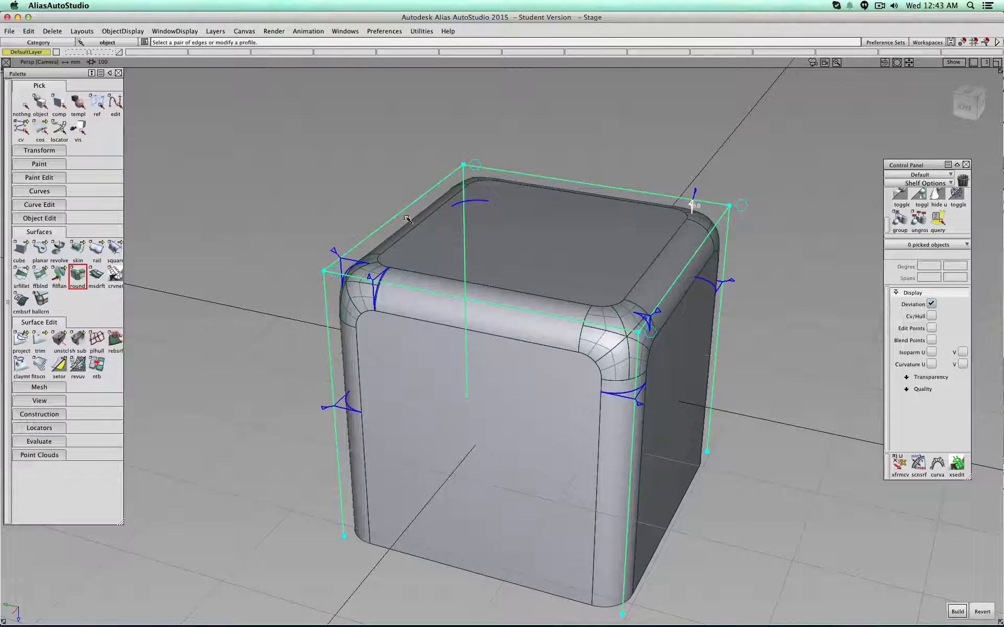
{"action": "left_click", "coordinate": [363, 260]}
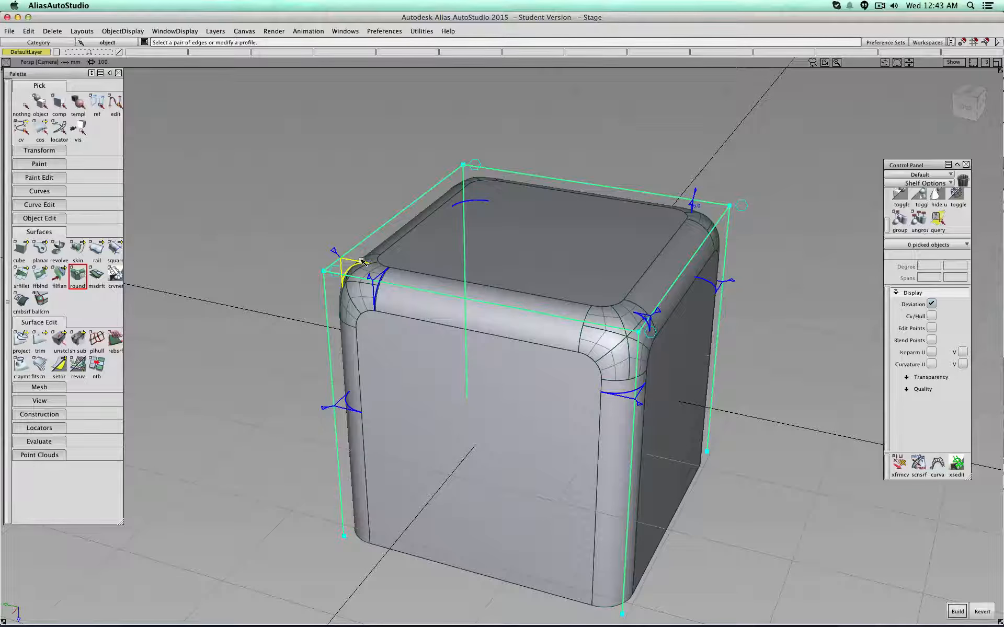
{"action": "left_click", "coordinate": [379, 275]}
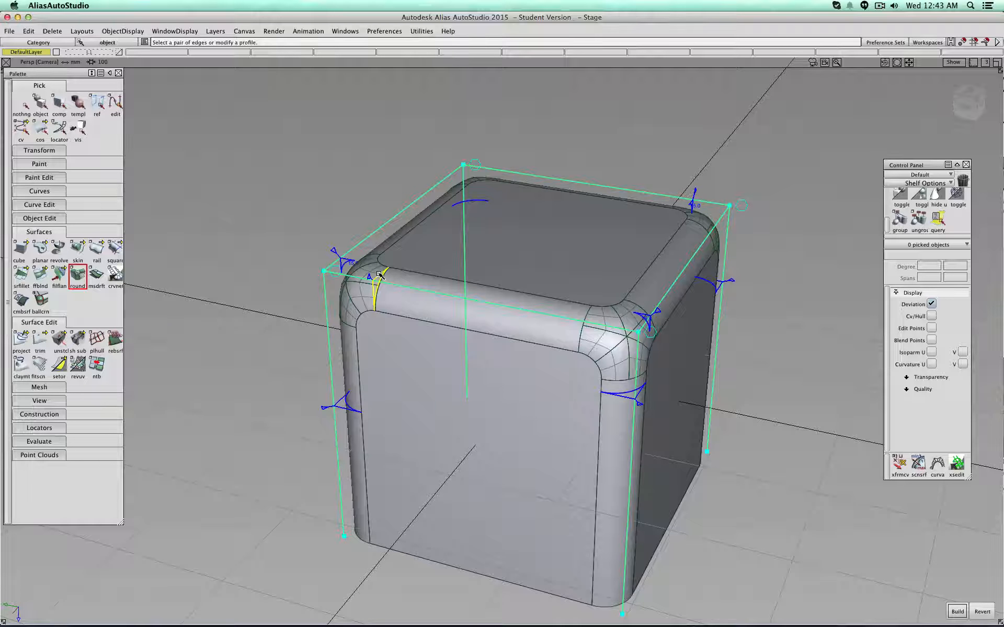
{"action": "left_click", "coordinate": [961, 616]}
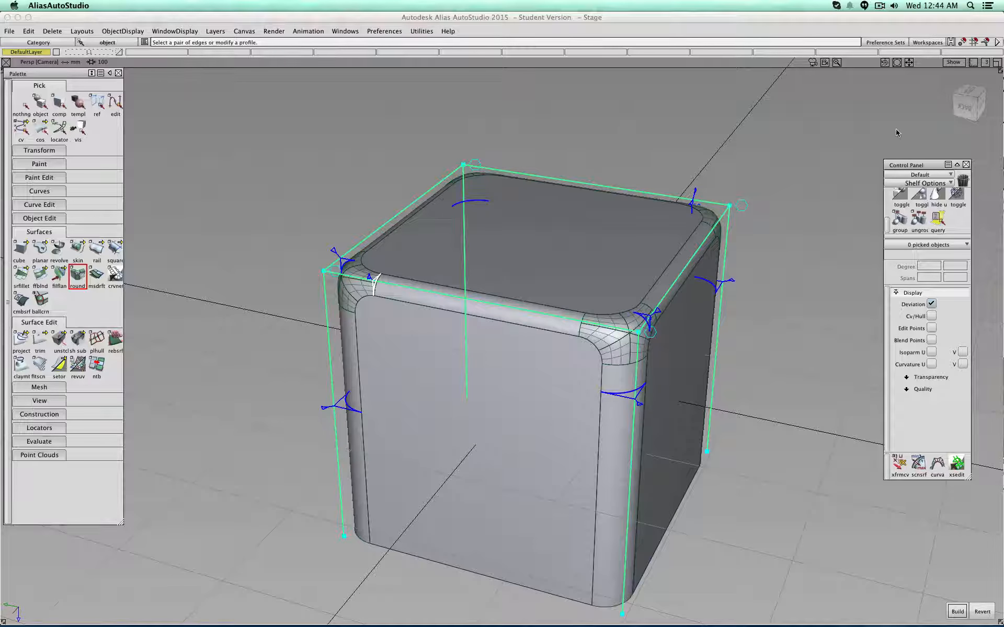
- Move the radius profiles of the four vertical edges down to the bottom ends of those edges
{"action": "left_click_drag", "start_coordinate": [967, 87], "coordinate": [909, 83]}
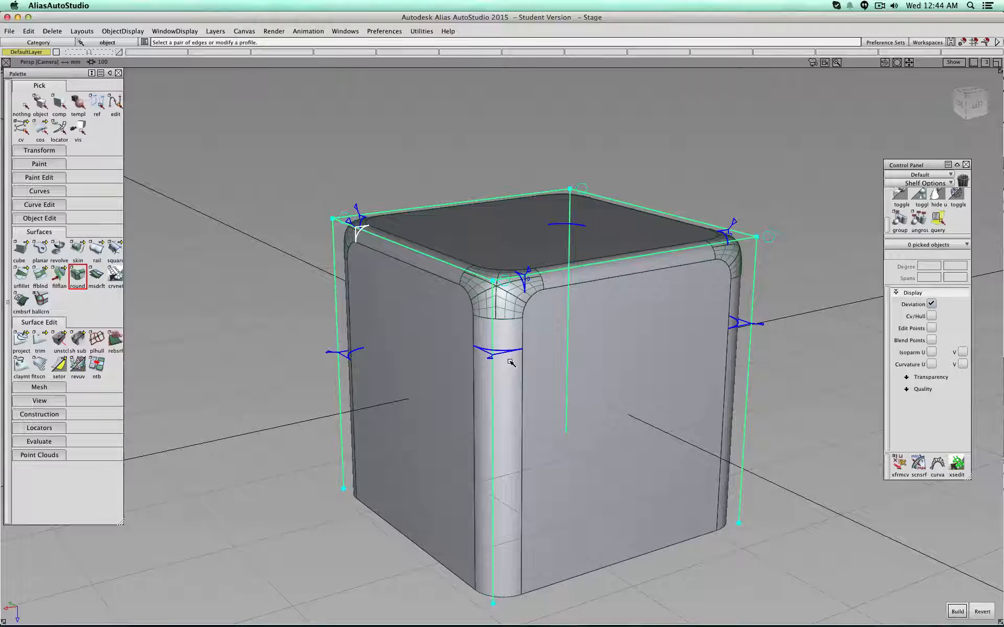
{"action": "left_click_drag", "start_coordinate": [509, 362], "coordinate": [519, 623]}
{"action": "left_click_drag", "start_coordinate": [331, 353], "coordinate": [331, 488]}
{"action": "left_click_drag", "start_coordinate": [763, 325], "coordinate": [751, 526]}
{"action": "left_click_drag", "start_coordinate": [453, 228], "coordinate": [606, 235], "text": "alt+shift"}
{"action": "left_click_drag", "start_coordinate": [751, 256], "coordinate": [752, 460]}
- Add a second radius profile at the top of one vertical edge, set its radius to 15, and rebuild
{"action": "left_click_drag", "start_coordinate": [627, 462], "coordinate": [821, 397], "text": "alt+shift"}
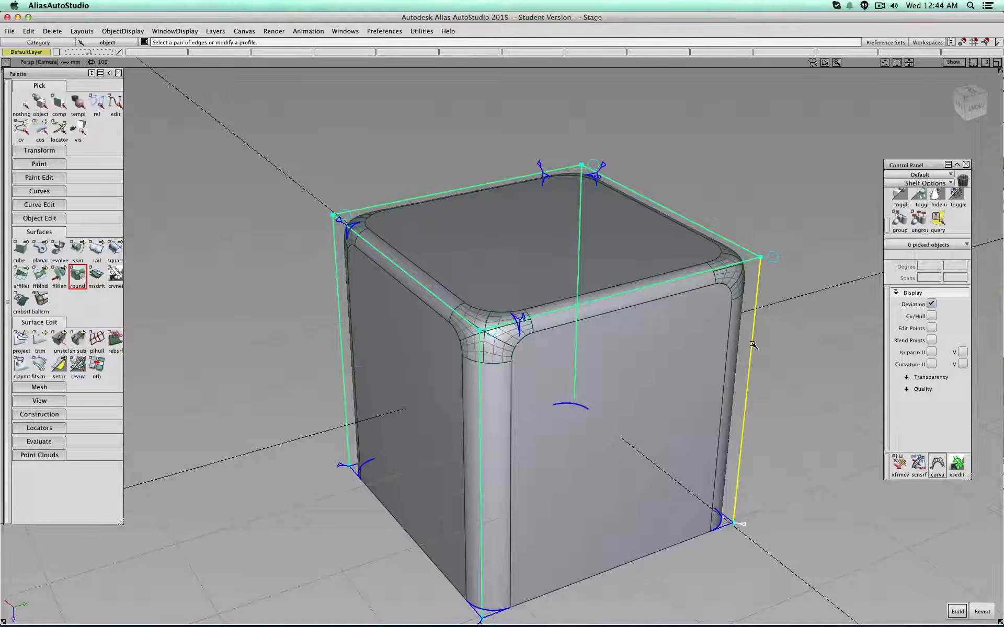
{"action": "left_click", "coordinate": [752, 345]}
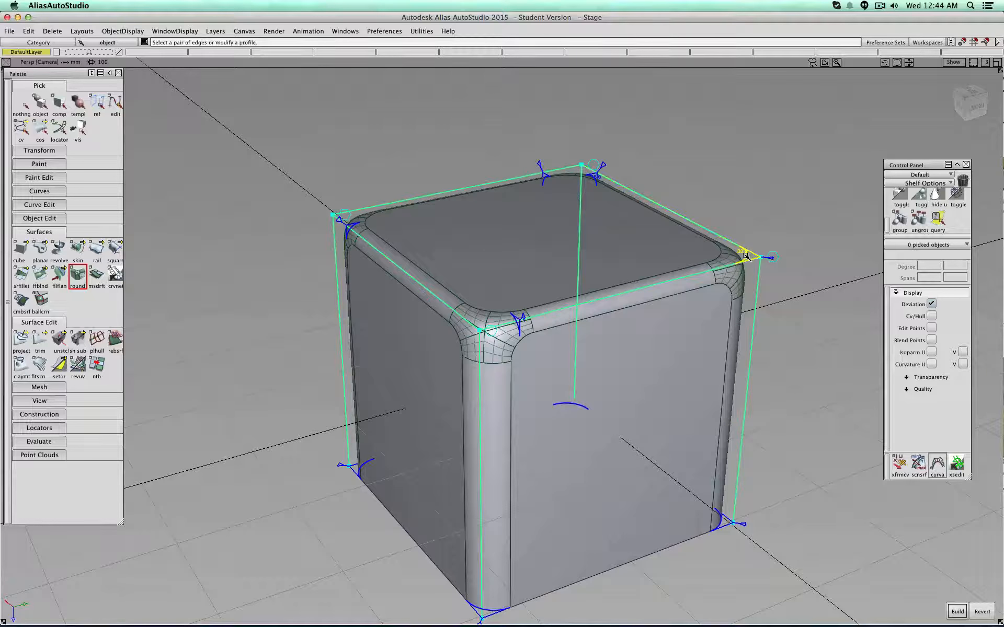
{"action": "left_click", "coordinate": [745, 256]}
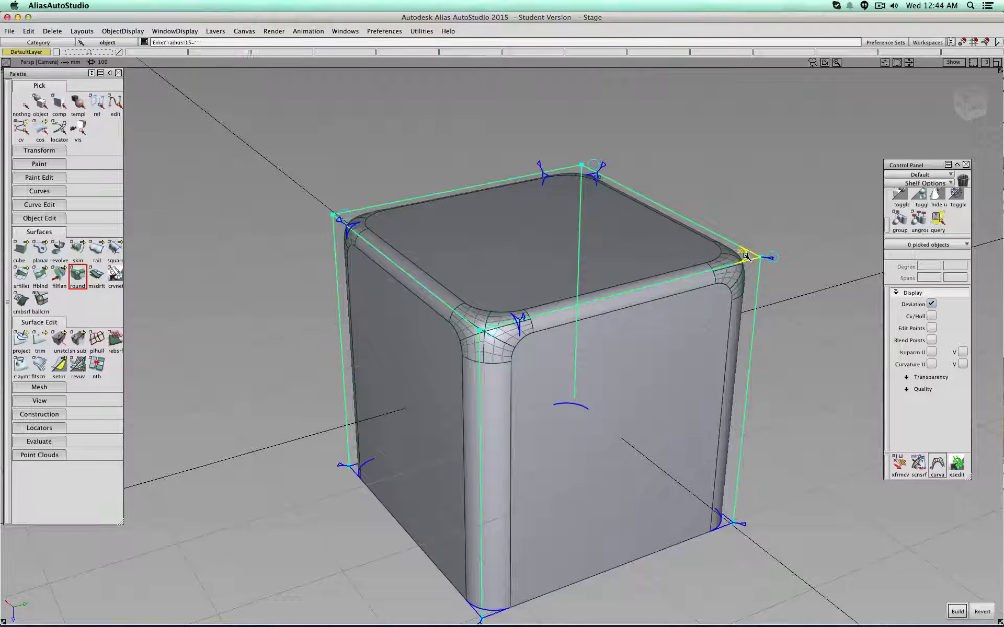
{"action": "left_click", "coordinate": [959, 612]}
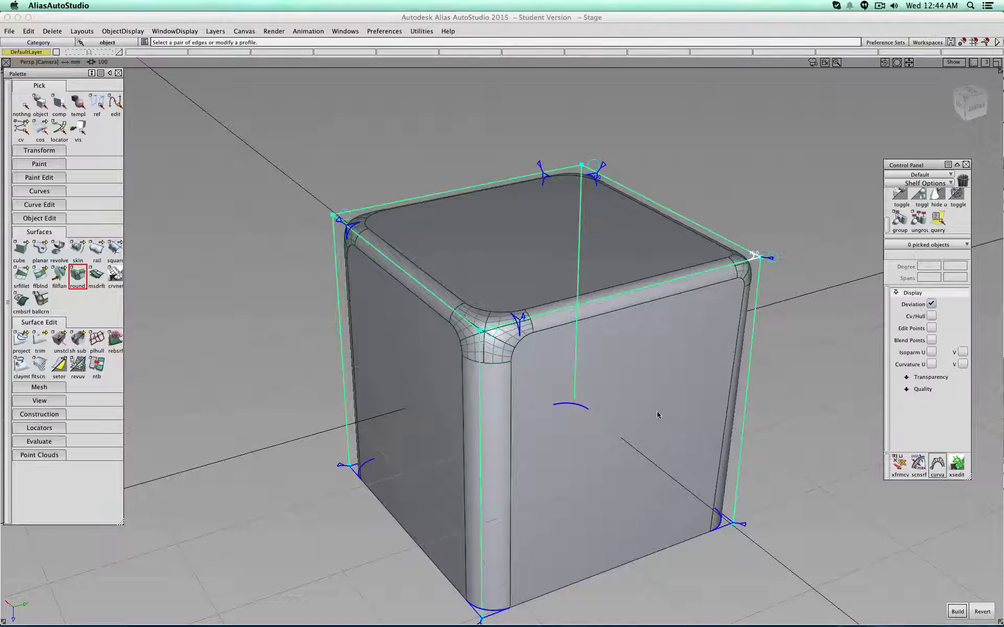
- Move the added radius profile near the bottom of another vertical edge up to its top and rebuild
{"action": "left_click_drag", "start_coordinate": [588, 435], "coordinate": [895, 438], "text": "alt+shift"}
{"action": "middle_click_drag", "start_coordinate": [690, 455], "coordinate": [689, 426], "text": "alt+shift"}
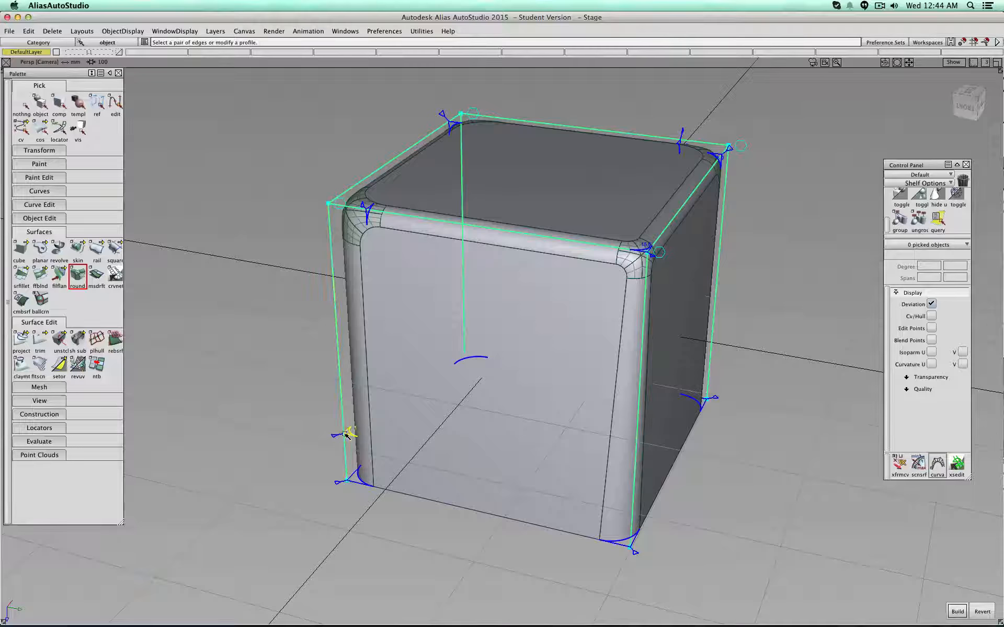
{"action": "left_click_drag", "start_coordinate": [343, 434], "coordinate": [320, 203]}
{"action": "left_click", "coordinate": [958, 610]}
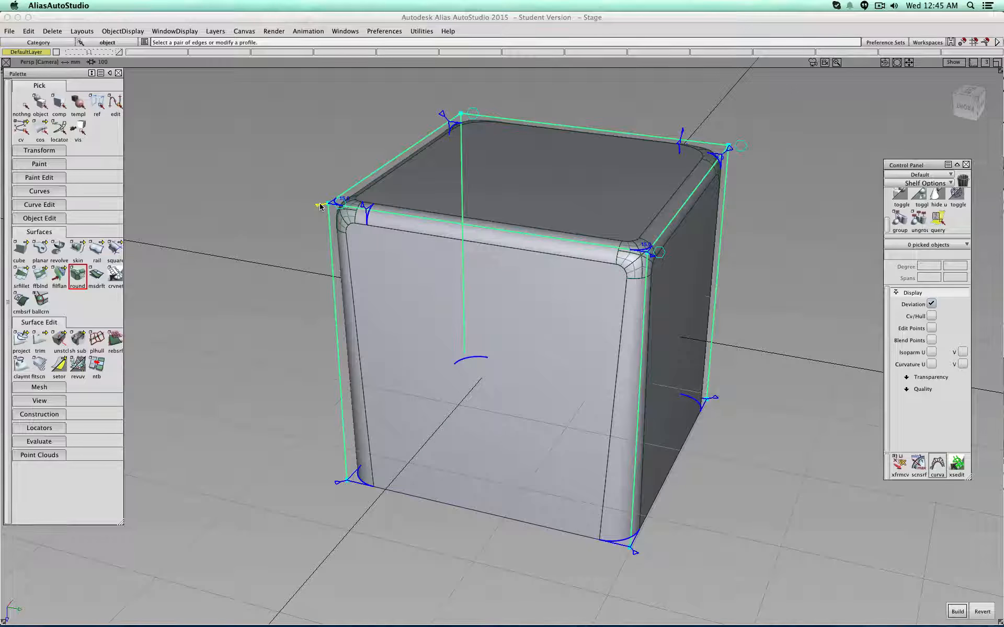
- Move that added radius profile back down near the bottom of the vertical edge and rebuild the round
{"action": "mouse_move", "coordinate": [321, 205]}
{"action": "left_mouse_down"}
{"action": "mouse_move", "coordinate": [334, 247]}
{"action": "mouse_move", "coordinate": [345, 435]}
{"action": "left_mouse_up"}
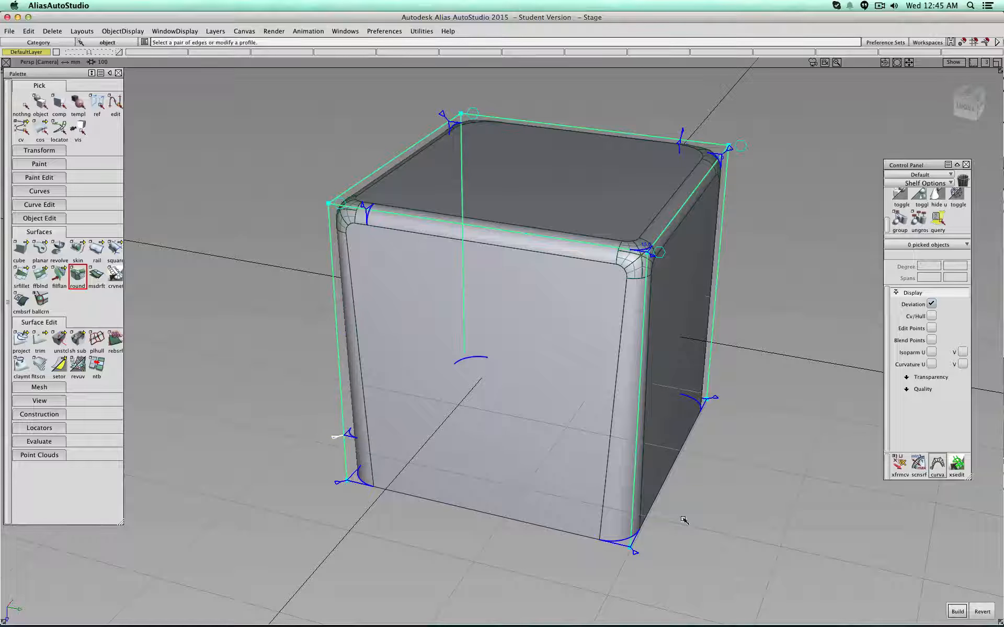
{"action": "left_click", "coordinate": [957, 611]}
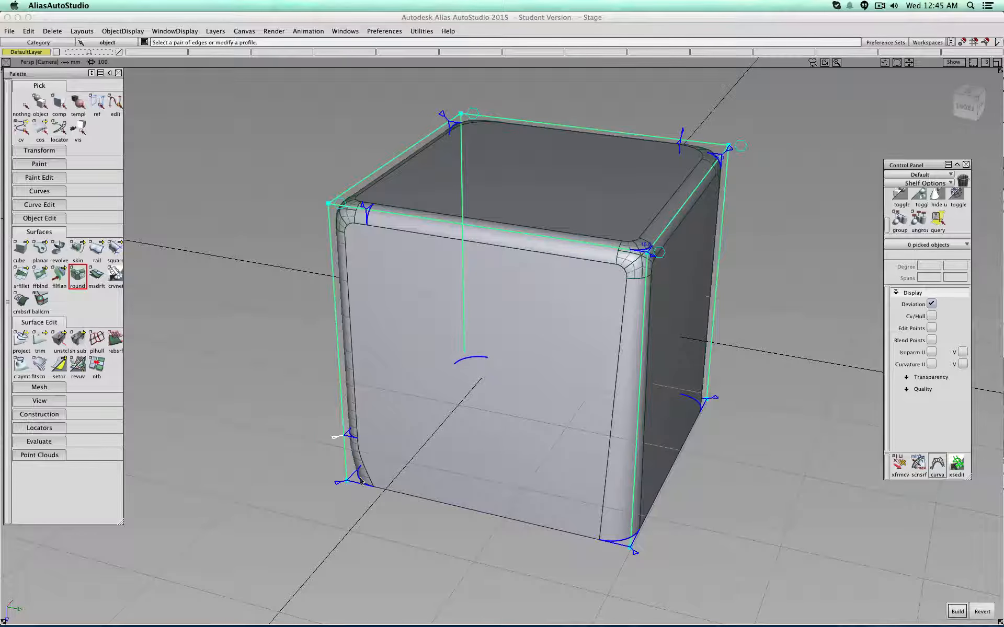
- Slide the added radius profile up past the middle of the vertical edge to its top end, rebuilding the round
{"action": "left_click_drag", "start_coordinate": [358, 510], "coordinate": [382, 480], "text": "alt+shift"}
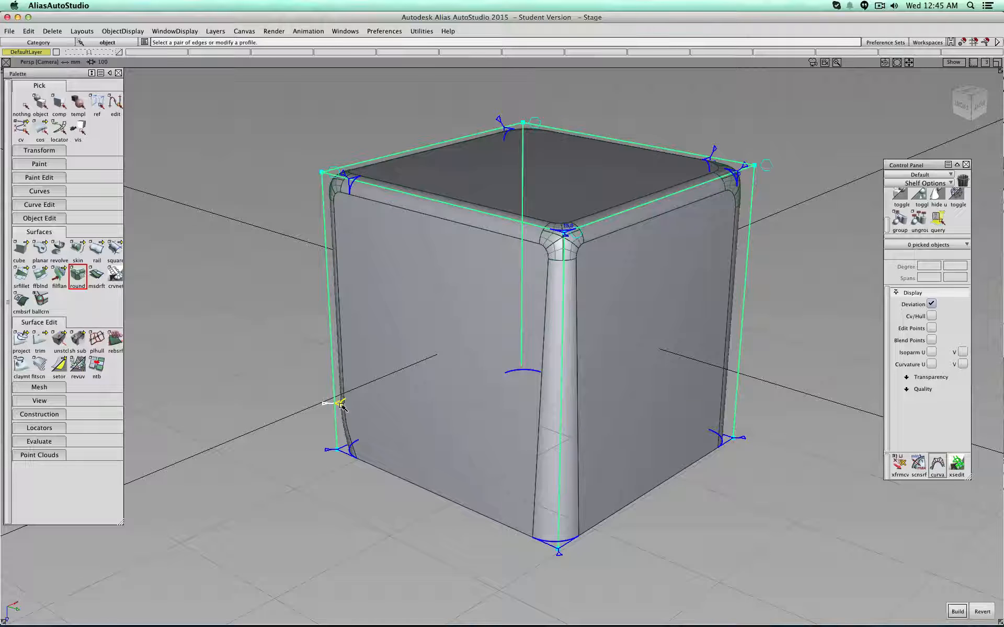
{"action": "left_click_drag", "start_coordinate": [337, 403], "coordinate": [332, 275]}
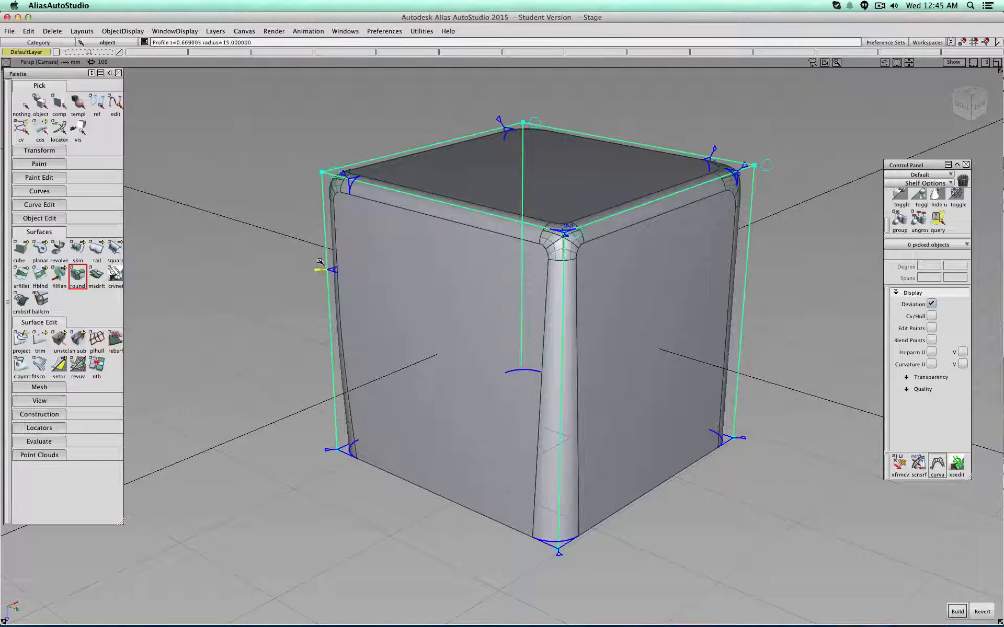
{"action": "left_click_drag", "start_coordinate": [320, 274], "coordinate": [328, 172]}
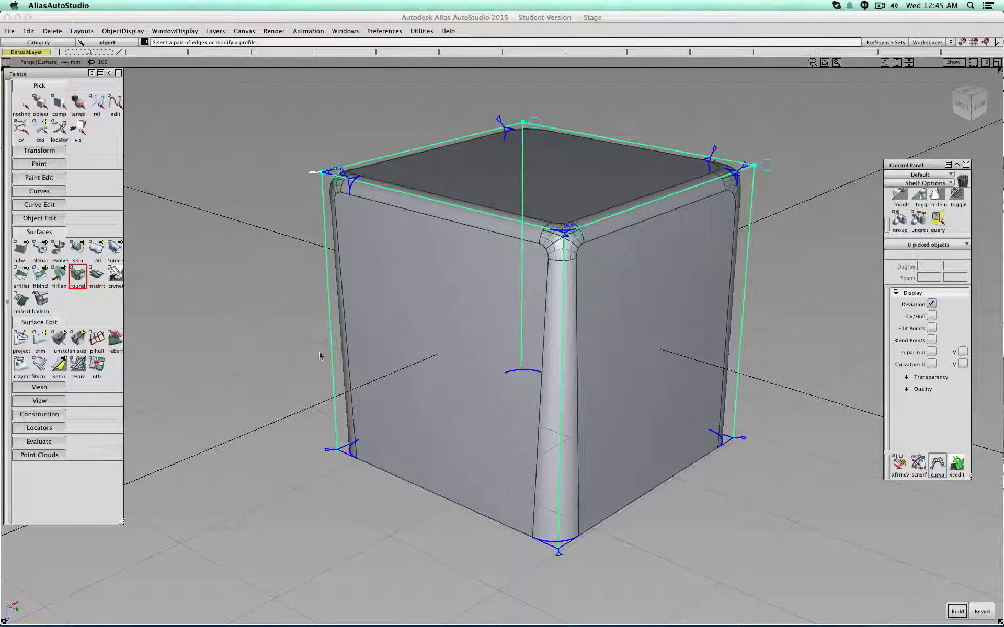
- Revert the built rounds to the sharp-edged cube and leave the Round tool
{"action": "left_click_drag", "start_coordinate": [280, 312], "coordinate": [701, 393], "text": "alt+shift"}
{"action": "left_click", "coordinate": [987, 612]}
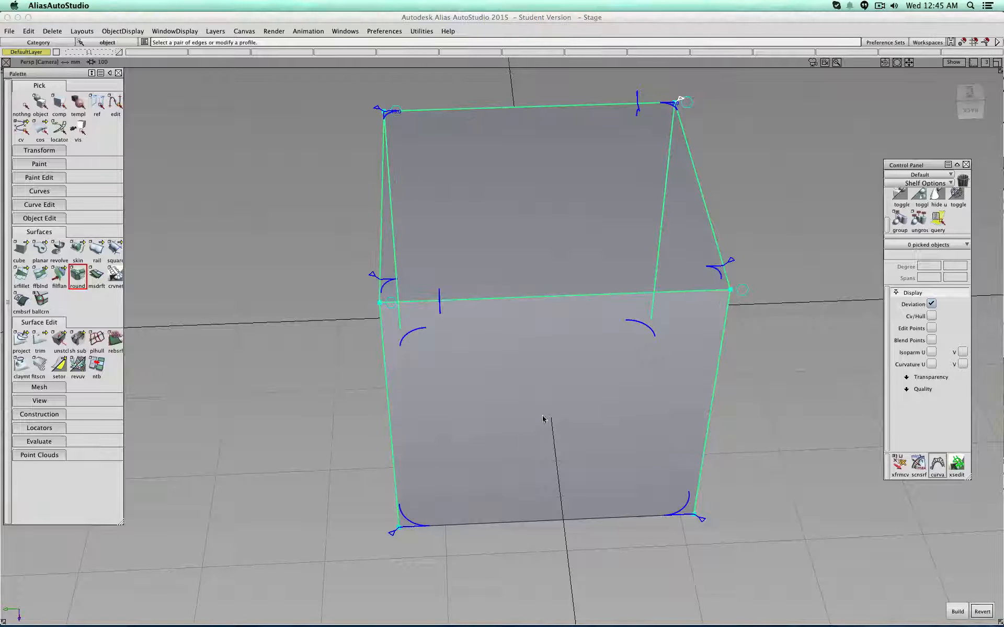
{"action": "left_click", "coordinate": [40, 104]}
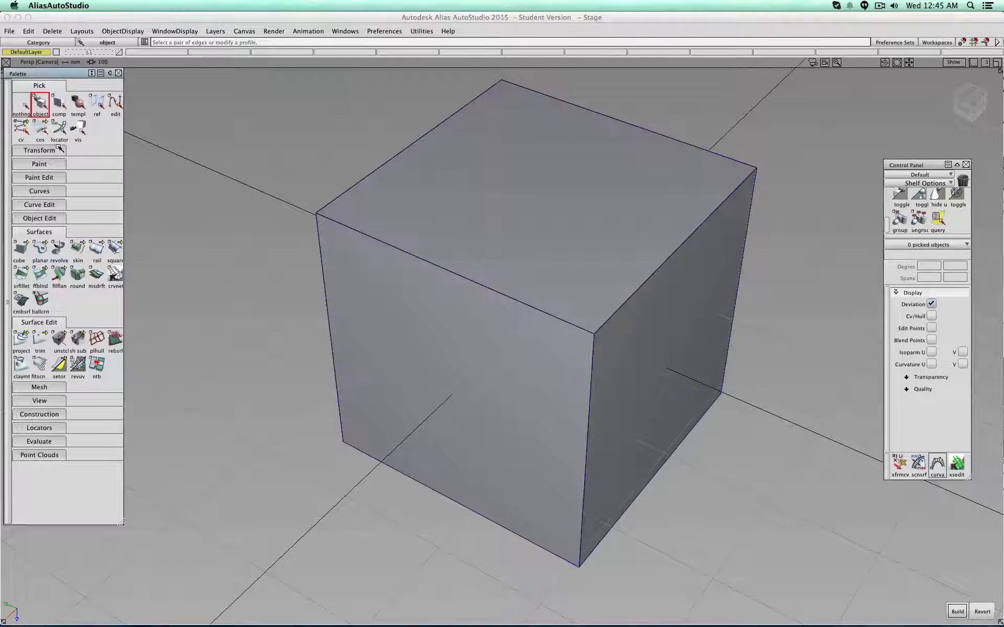
- Start a new Round on all four edges of the cube's top face and build it
{"action": "left_click", "coordinate": [77, 275]}
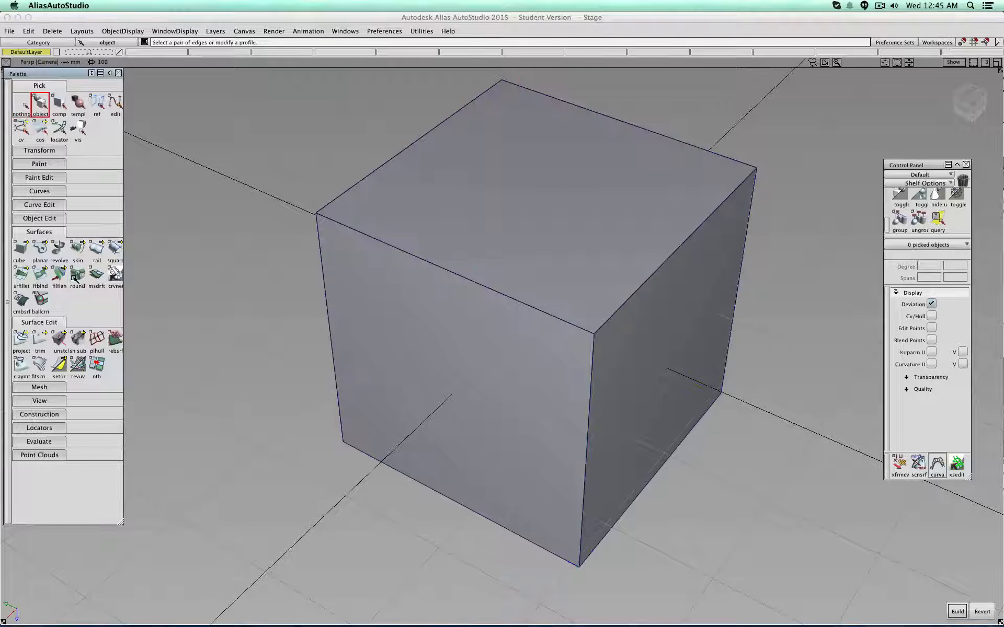
{"action": "left_click", "coordinate": [566, 322]}
{"action": "left_click", "coordinate": [613, 316]}
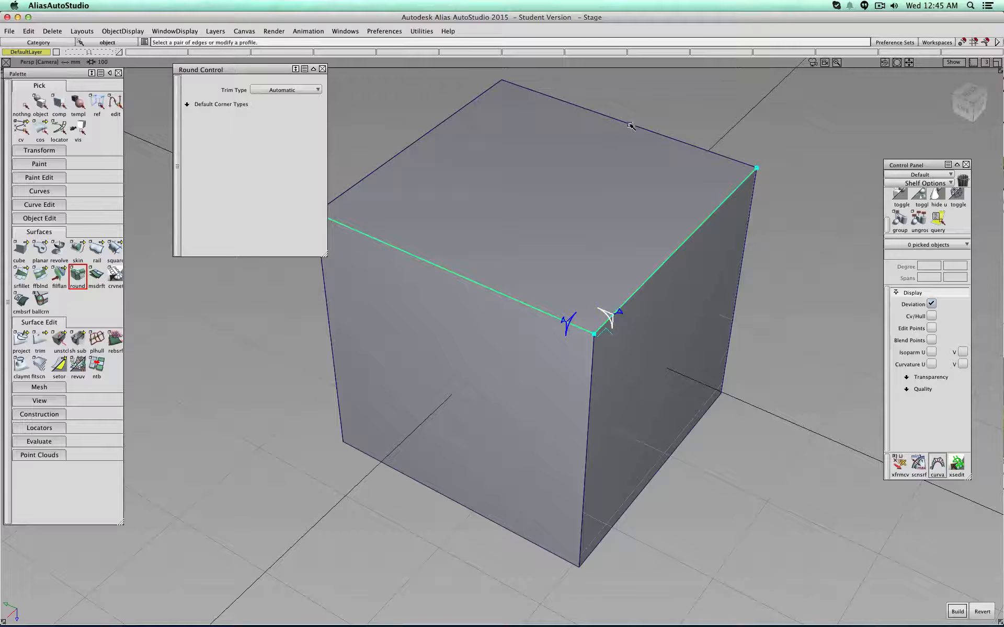
{"action": "left_click", "coordinate": [624, 125]}
{"action": "left_click", "coordinate": [438, 126]}
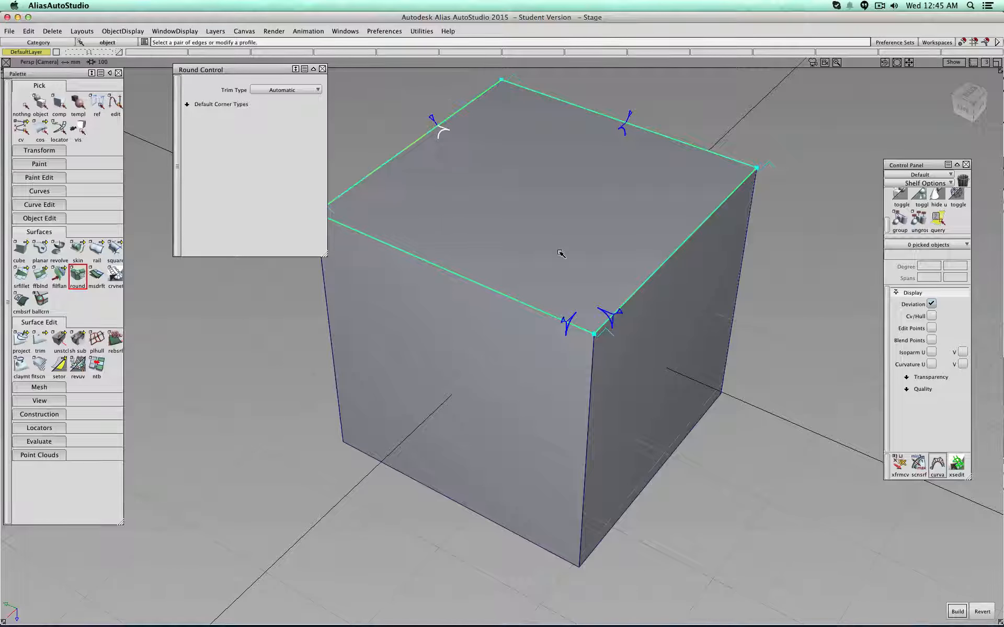
{"action": "scroll", "coordinate": [559, 251], "scroll_direction": "down", "scroll_amount": 3}
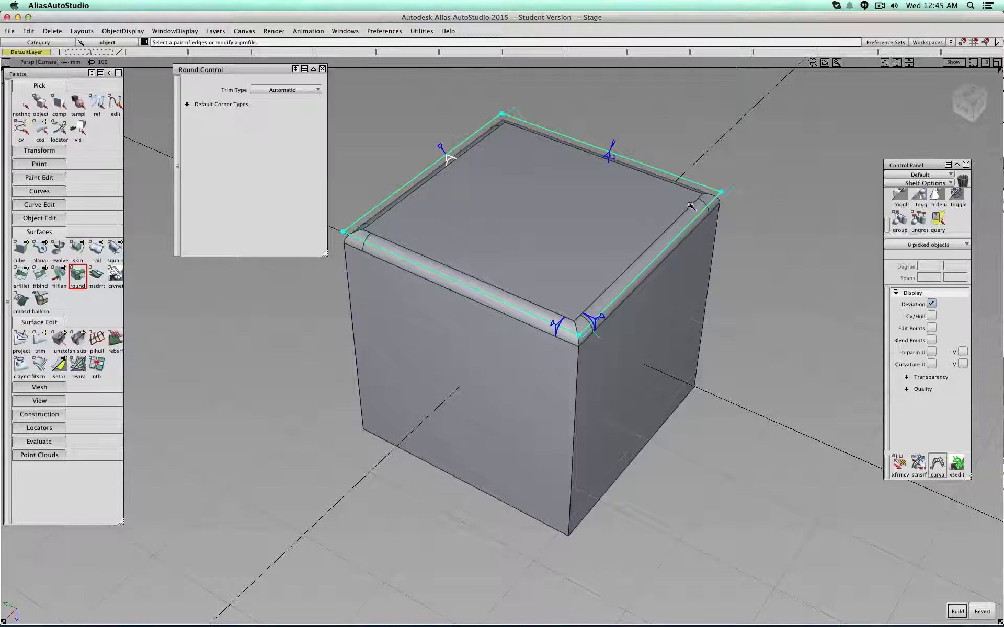
- Switch the corner types at the top face's corners to the curved type, rebuild the round and inspect the corners
{"action": "left_click", "coordinate": [738, 195]}
{"action": "left_click", "coordinate": [597, 336]}
{"action": "left_click_drag", "start_coordinate": [779, 180], "coordinate": [754, 286], "text": "alt+shift"}
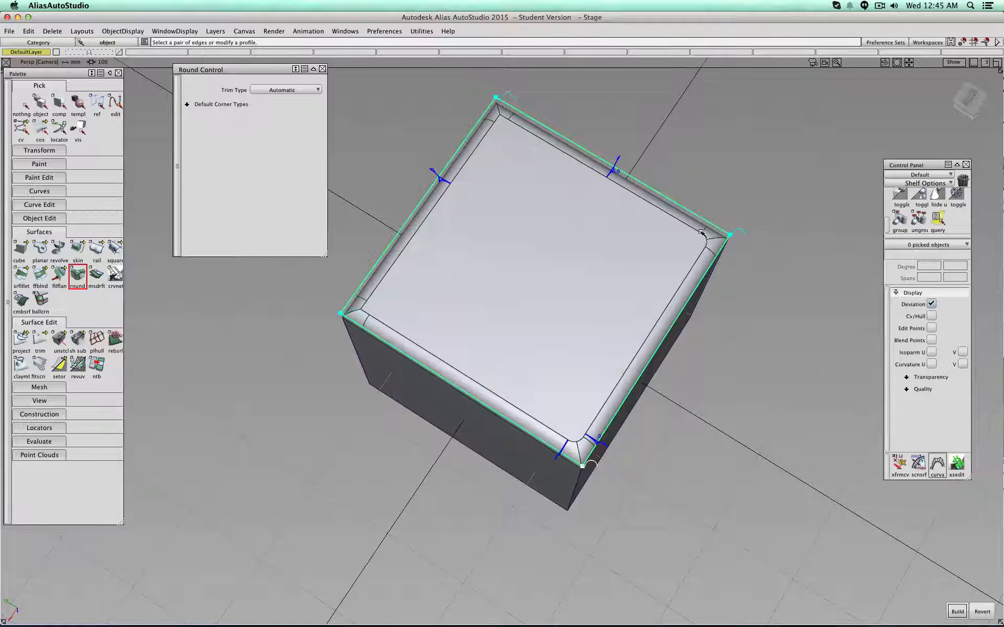
{"action": "left_click_drag", "start_coordinate": [701, 402], "coordinate": [769, 410], "text": "alt+shift"}
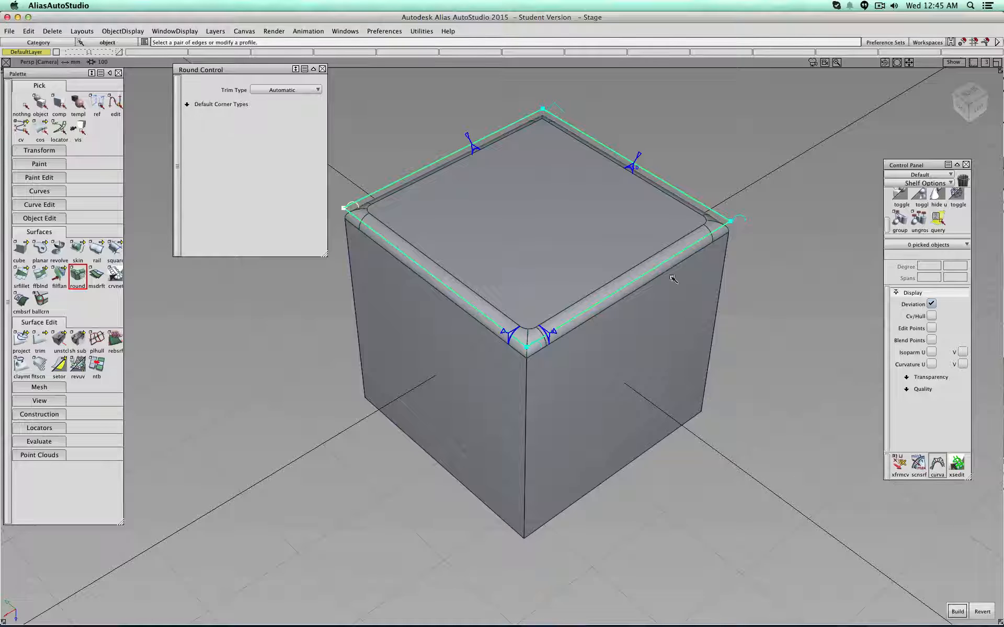
{"action": "left_click_drag", "start_coordinate": [741, 225], "coordinate": [830, 418], "text": "alt+shift"}
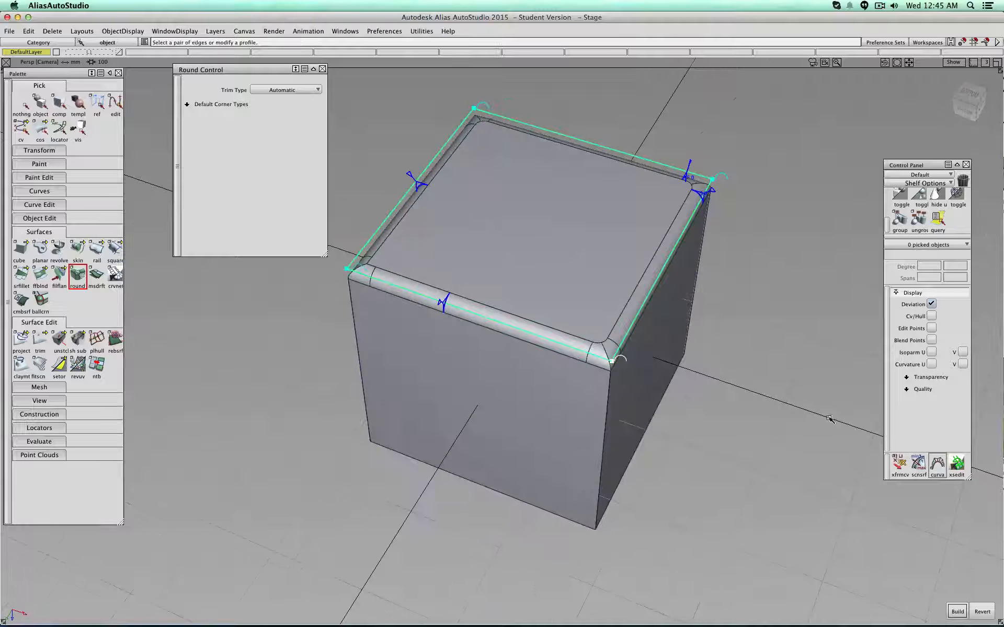
- Revert the round, add the vertical edge below the top face's front corner and rebuild to inspect the three-edge corner
{"action": "left_click", "coordinate": [983, 612]}
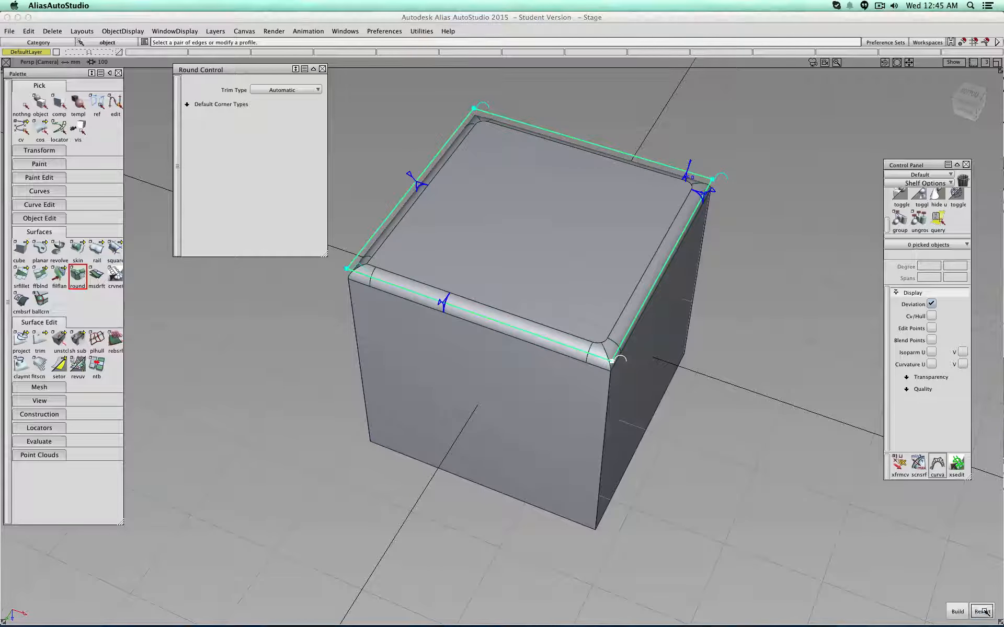
{"action": "left_click", "coordinate": [608, 389]}
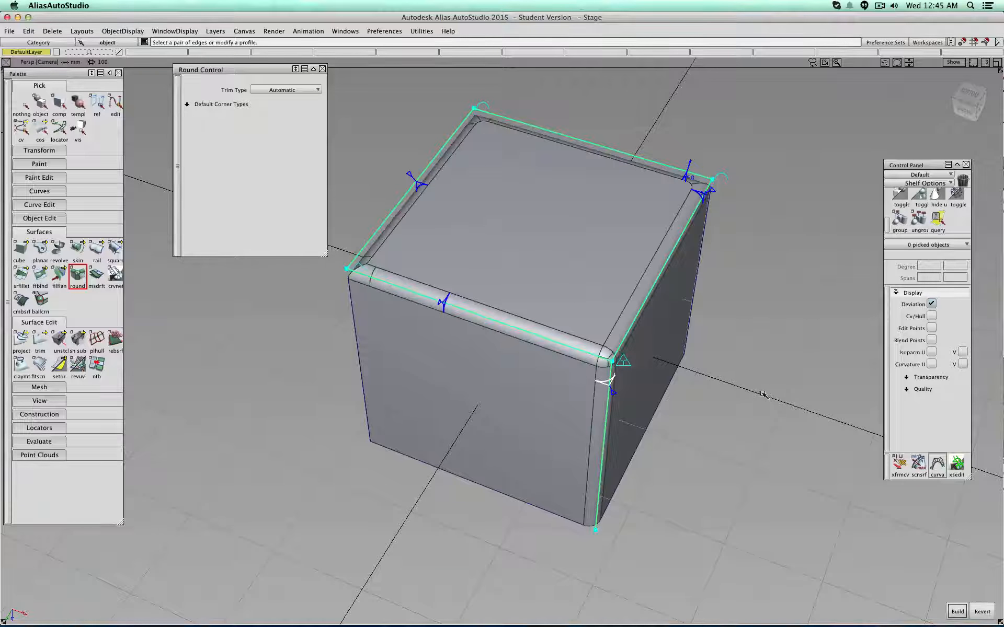
{"action": "left_click_drag", "start_coordinate": [427, 375], "coordinate": [790, 319], "text": "alt+shift"}
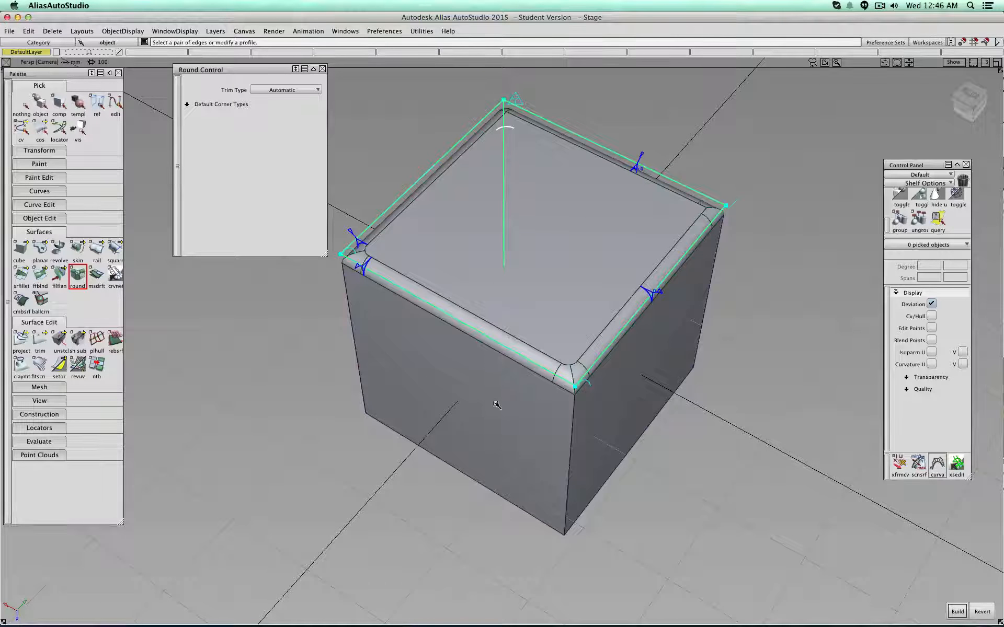
- Revert the rounds to the sharp-edged cube, leave the Round tool and return to object picking
{"action": "left_click", "coordinate": [981, 611]}
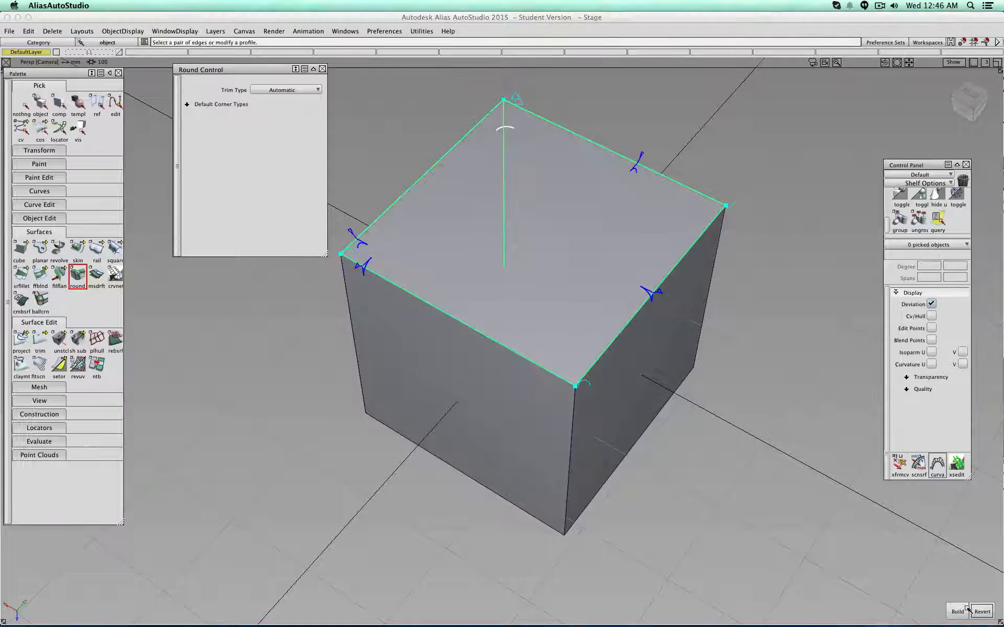
{"action": "left_click", "coordinate": [21, 103]}
{"action": "left_click", "coordinate": [55, 105]}
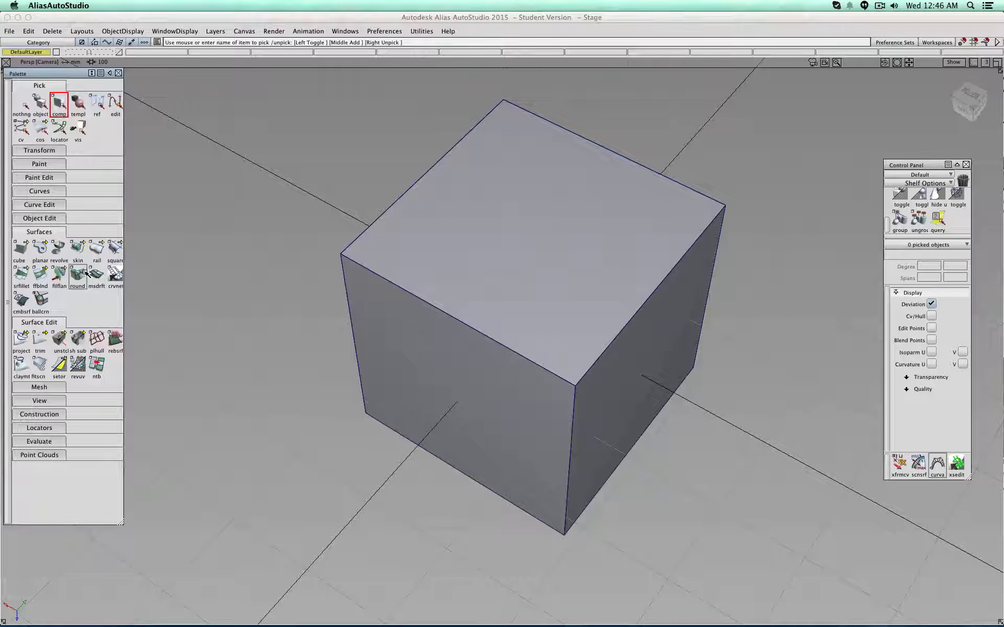
{"action": "left_click", "coordinate": [40, 103]}
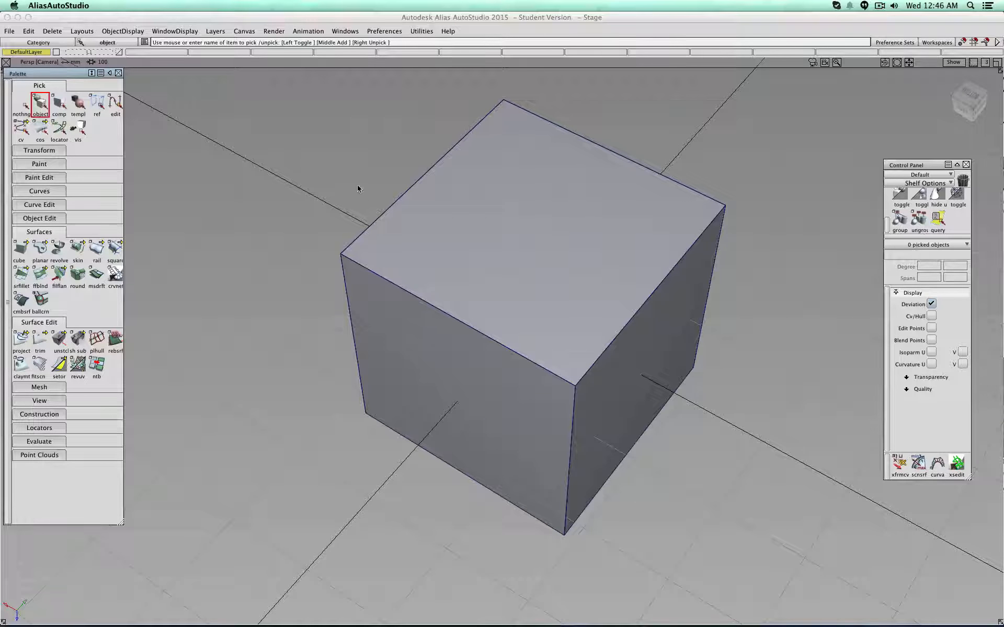
- Round the front vertical edge and the two top edges meeting it at the near corner, and build
{"action": "left_click", "coordinate": [78, 275]}
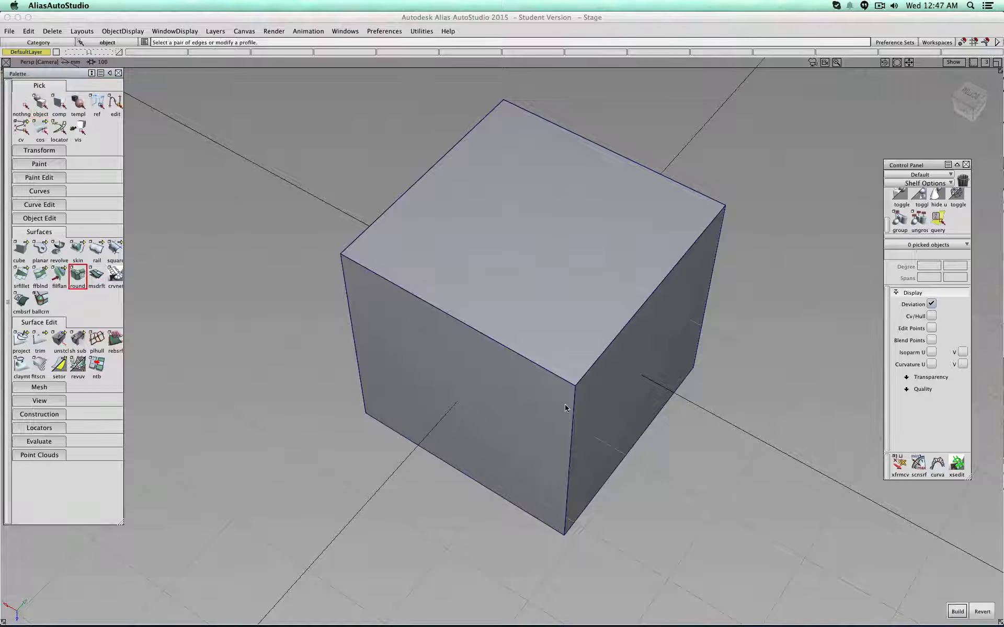
{"action": "left_click", "coordinate": [573, 413]}
{"action": "left_click", "coordinate": [542, 366]}
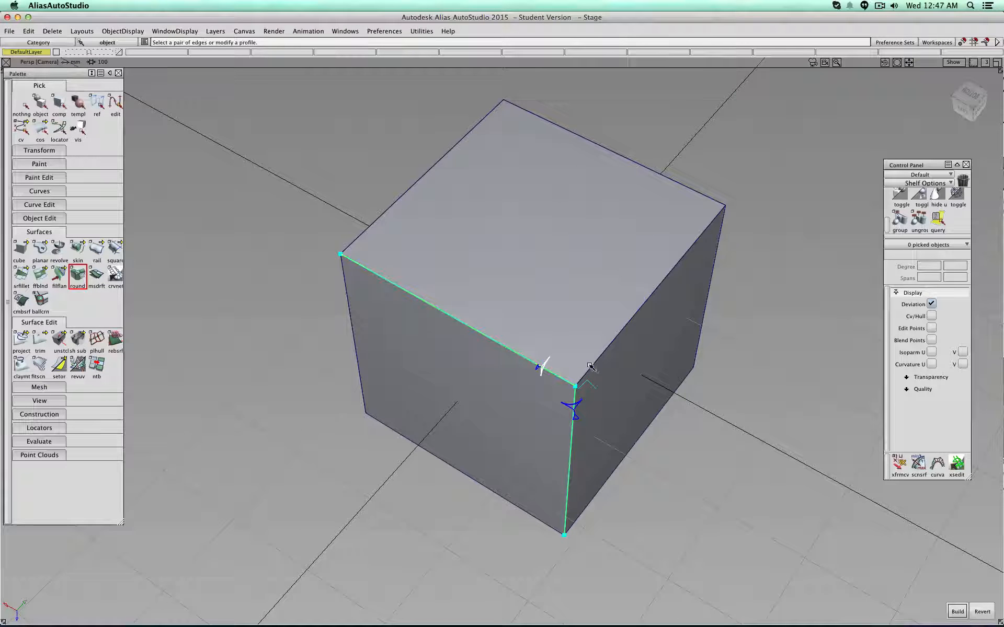
{"action": "left_click", "coordinate": [593, 365]}
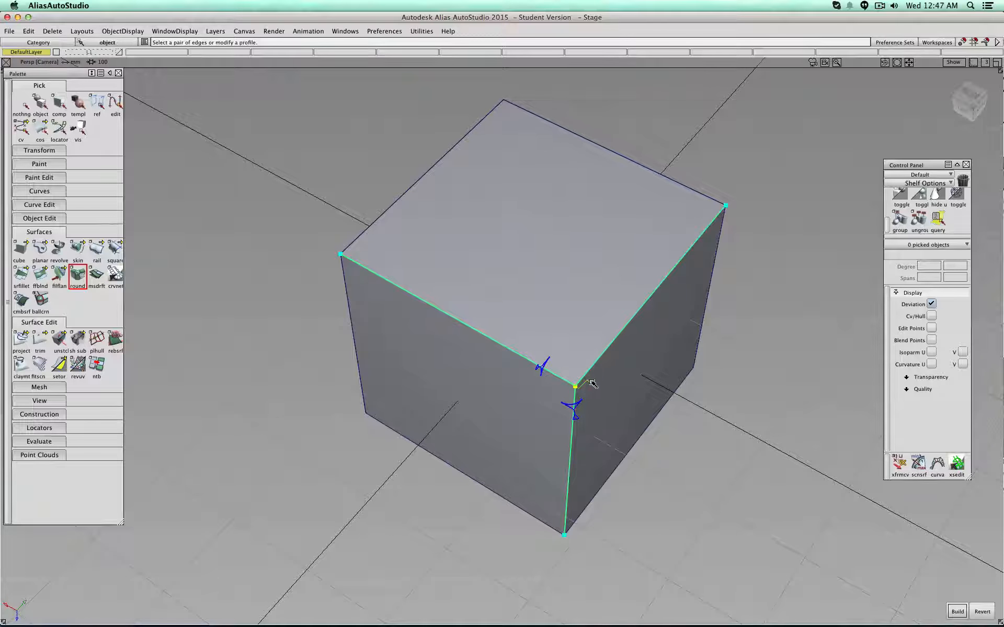
{"action": "left_click", "coordinate": [661, 287]}
{"action": "left_click", "coordinate": [957, 611]}
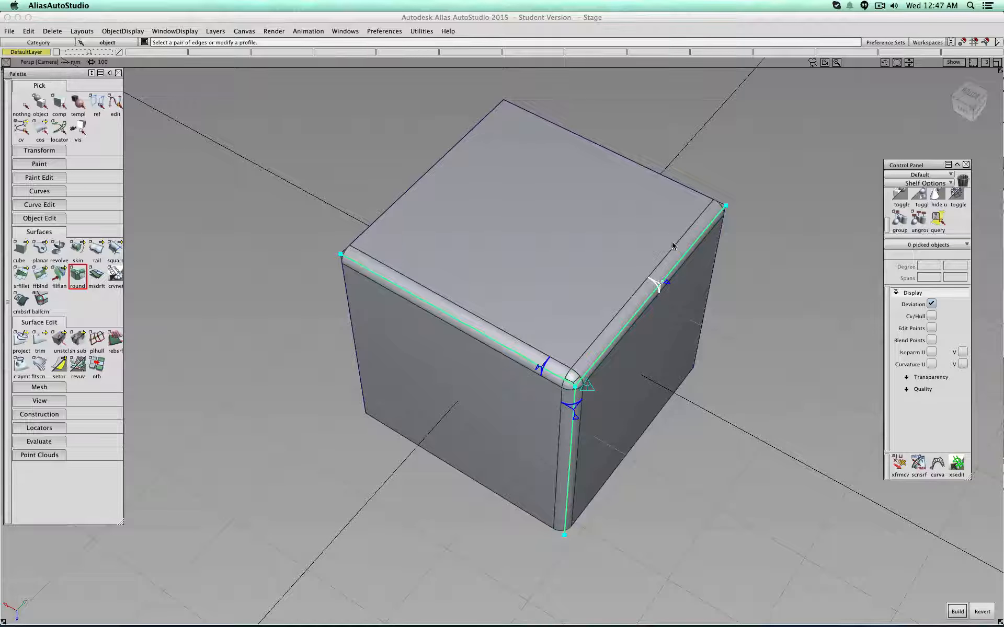
- Revert the round, replace the front-right top edge with the back-left top edge in the selection and build
{"action": "left_click", "coordinate": [983, 612]}
{"action": "left_click", "coordinate": [644, 306], "text": "shift"}
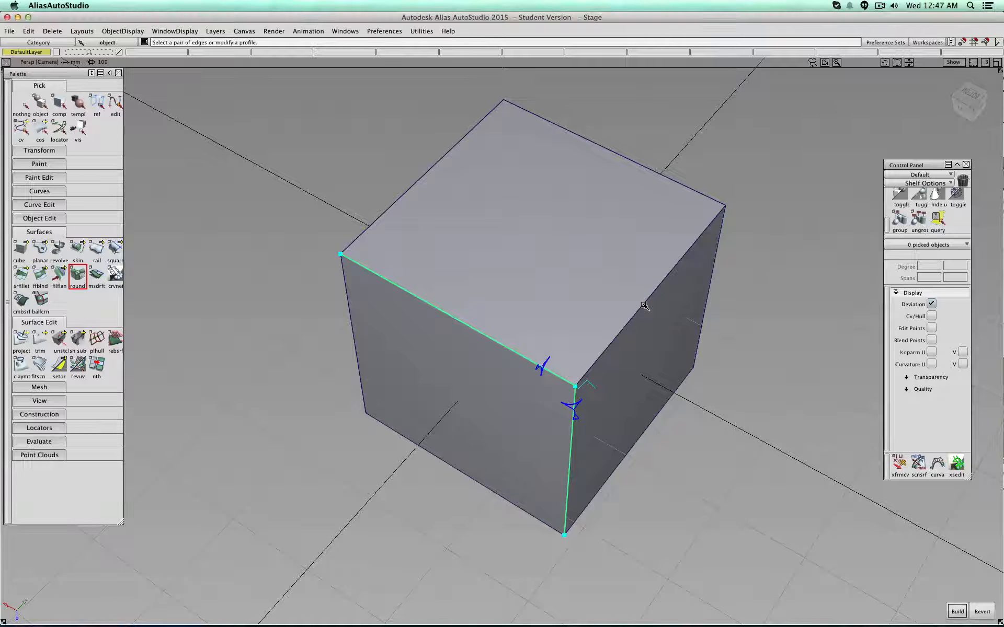
{"action": "left_click", "coordinate": [399, 201]}
{"action": "left_click", "coordinate": [957, 612]}
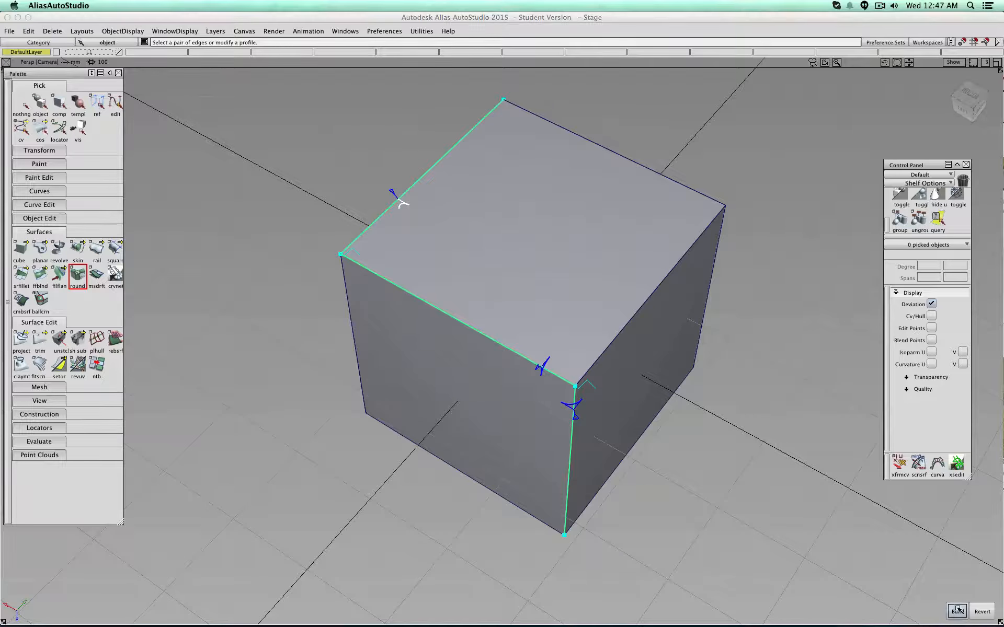